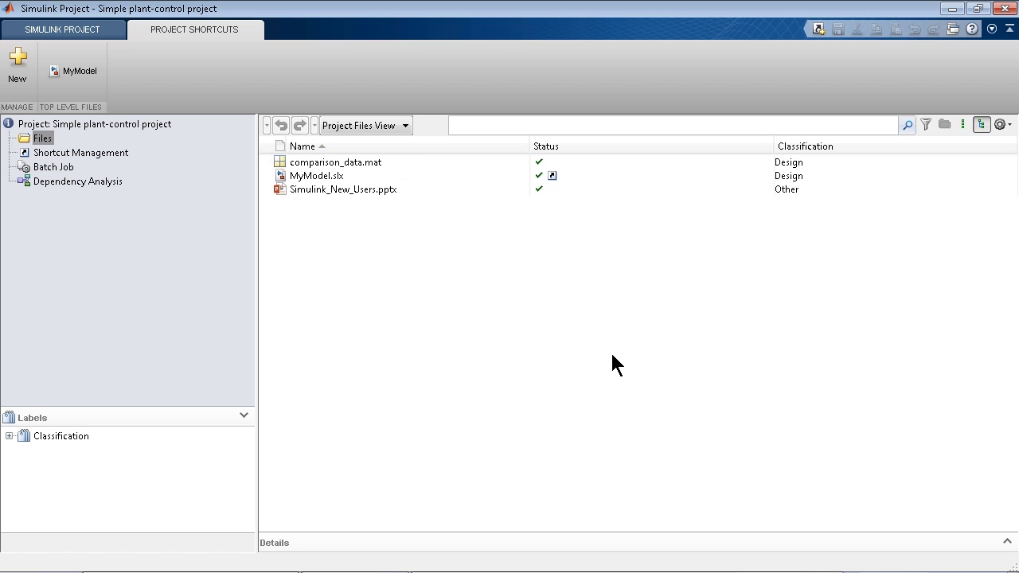
Open the MyModel top-level model using its Project Shortcuts entry
click(78, 70)
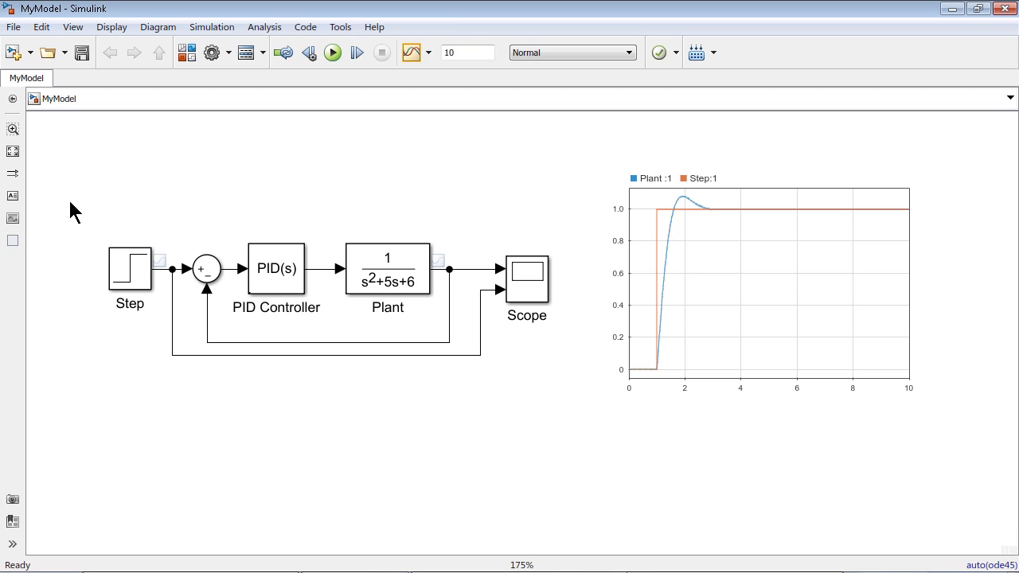
Move the Step block, Sum block and feedback lines left, then nudge the PID Controller slightly left
drag(69, 201, 224, 363)
drag(151, 285, 109, 284)
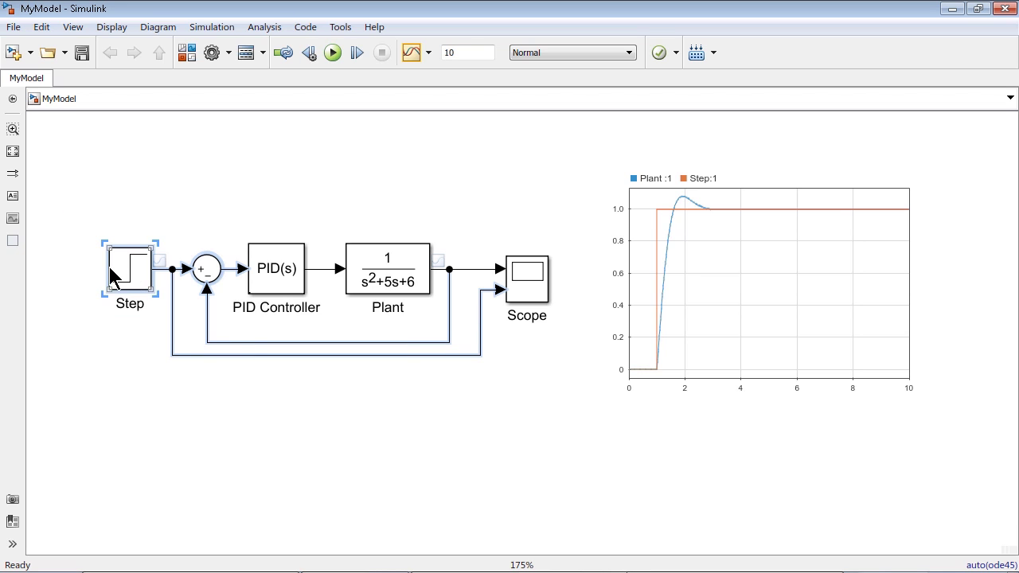
click(224, 393)
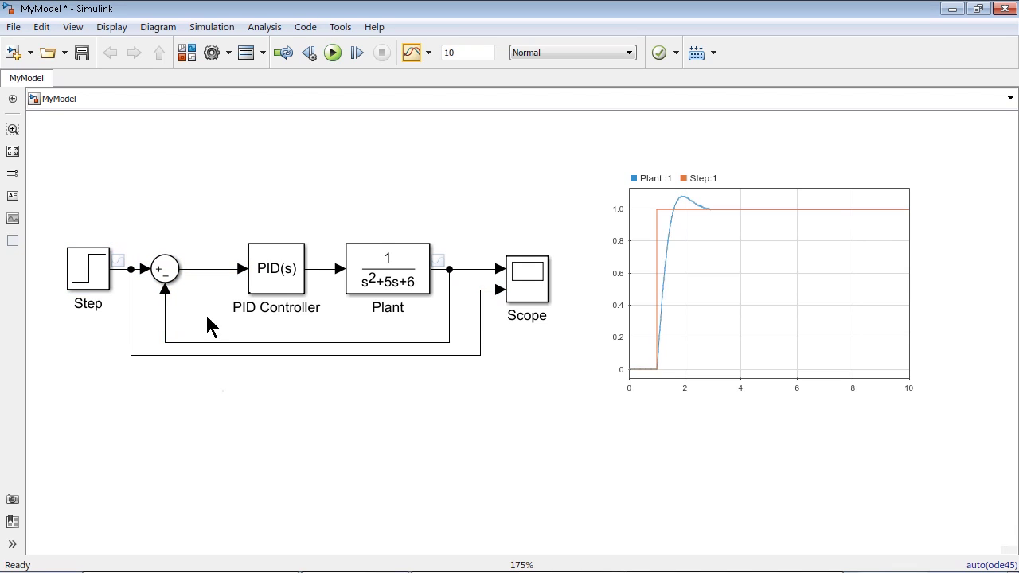
click(267, 273)
drag(265, 273, 260, 281)
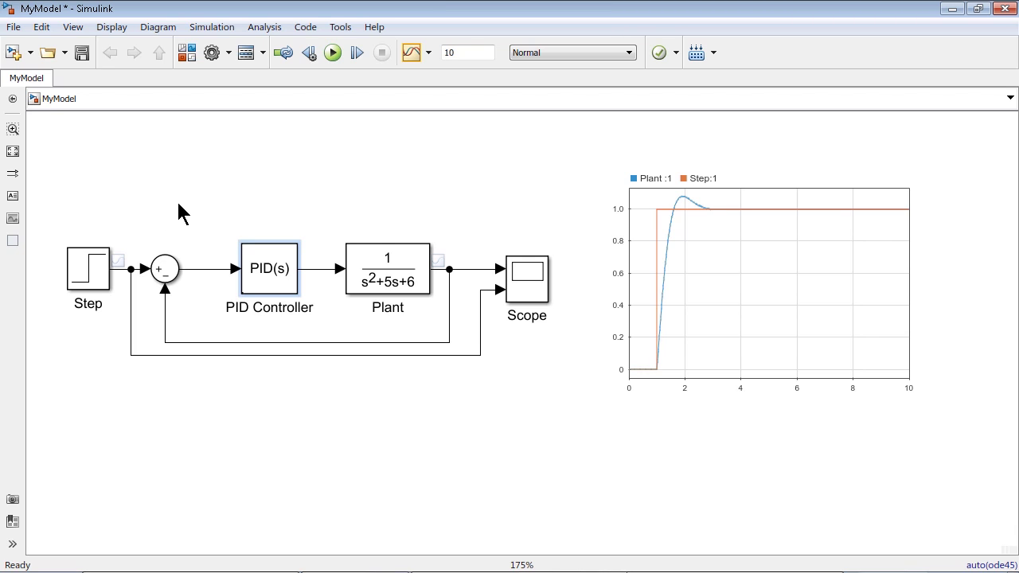
Wrap the PID Controller block in a new subsystem, widen it, and inspect its contents
drag(185, 205, 326, 324)
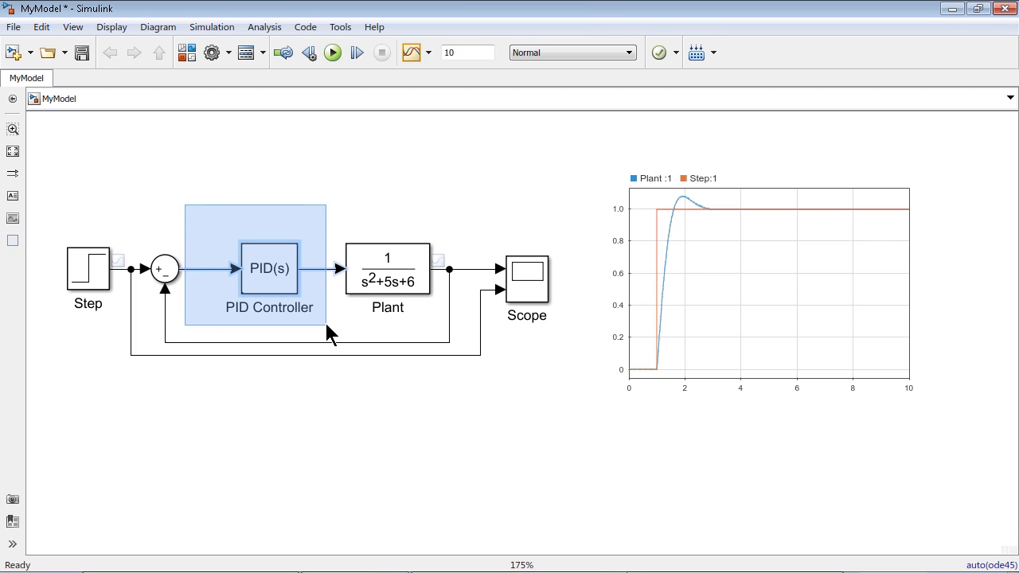
drag(325, 323, 326, 324)
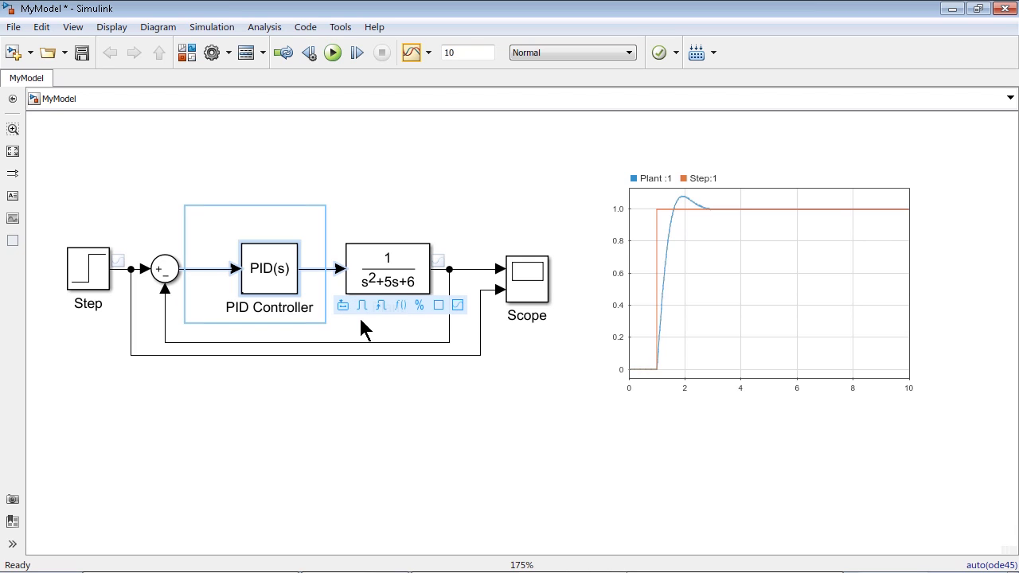
mouse_move(342, 311)
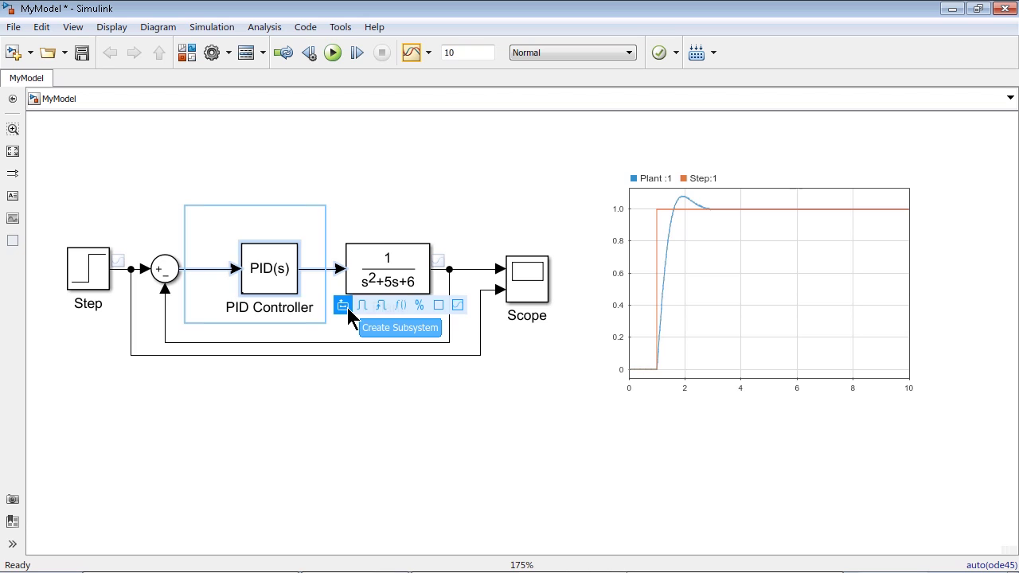
click(347, 307)
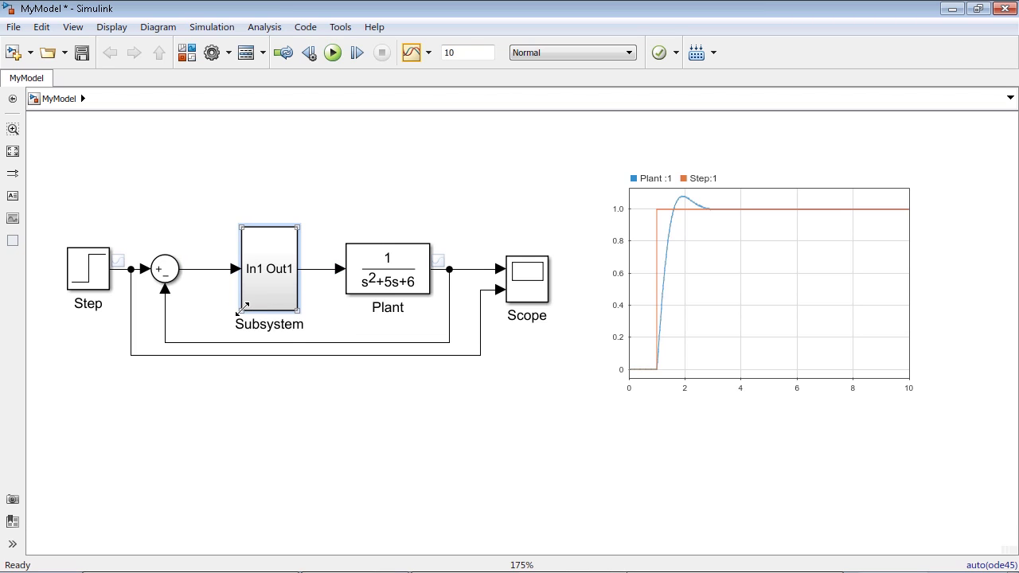
drag(241, 308, 213, 310)
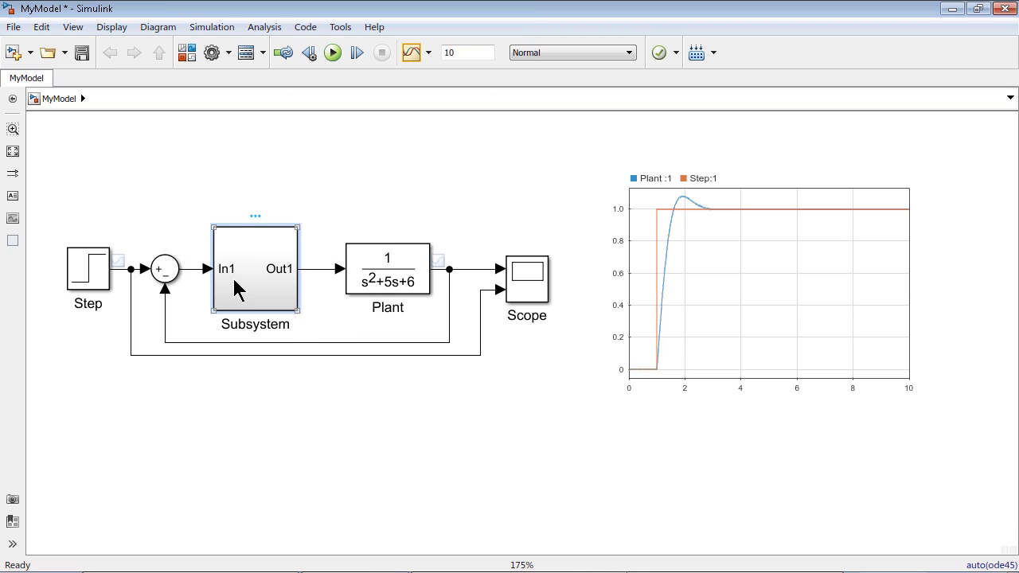
double_click(236, 288)
drag(257, 289, 119, 166)
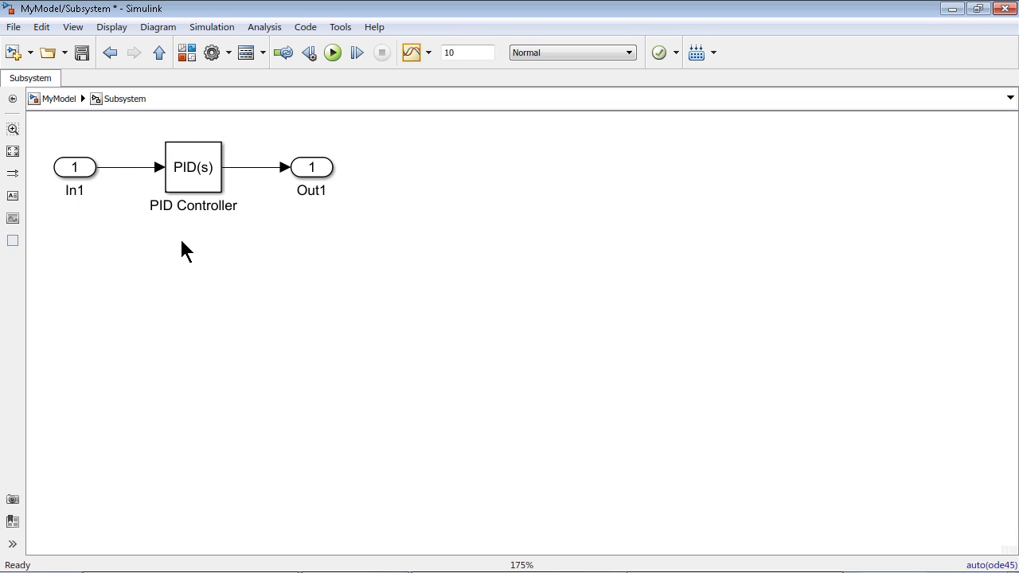
click(122, 251)
Back at MyModel's top level, rename the new subsystem to 'Controller'
click(158, 54)
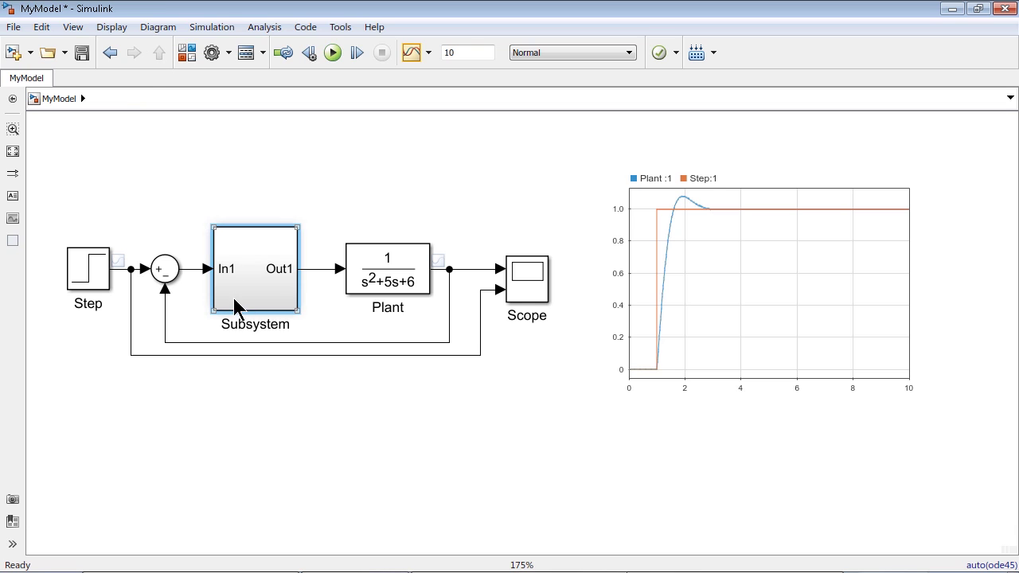
double_click(252, 325)
text(Co)
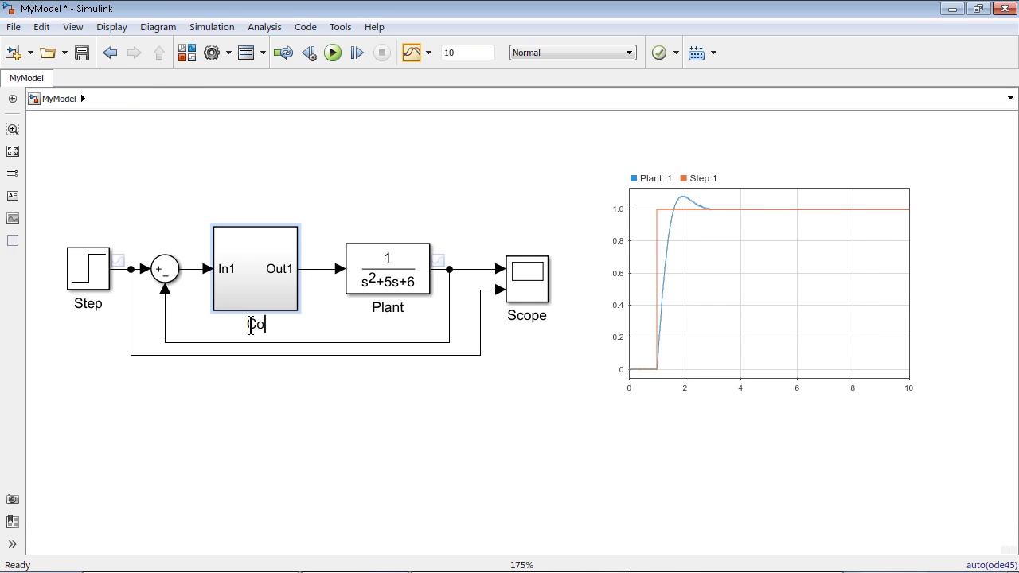
text(ntroller)
click(334, 328)
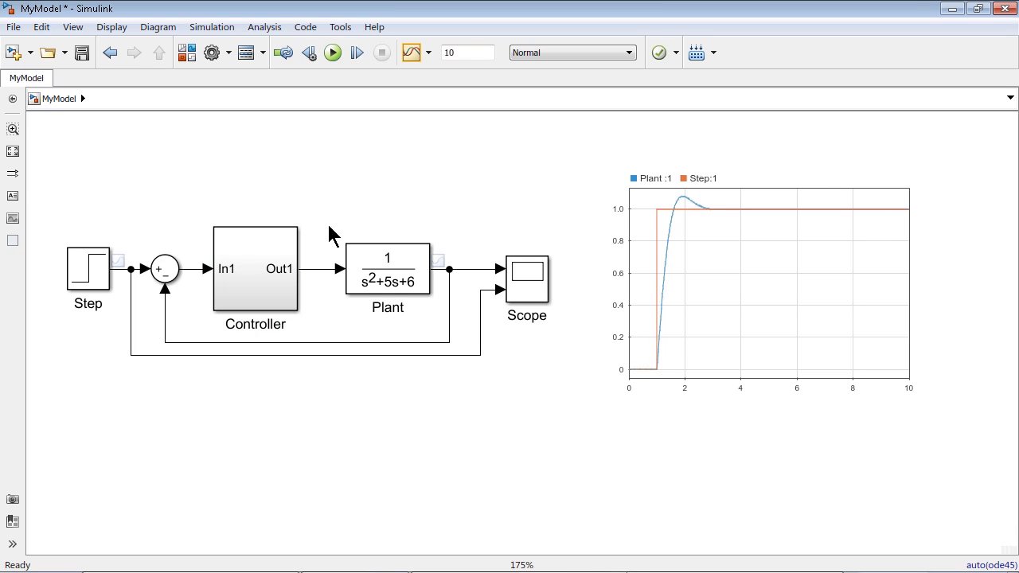
Wrap the Plant transfer function block in a new subsystem and look inside it
drag(320, 223, 433, 310)
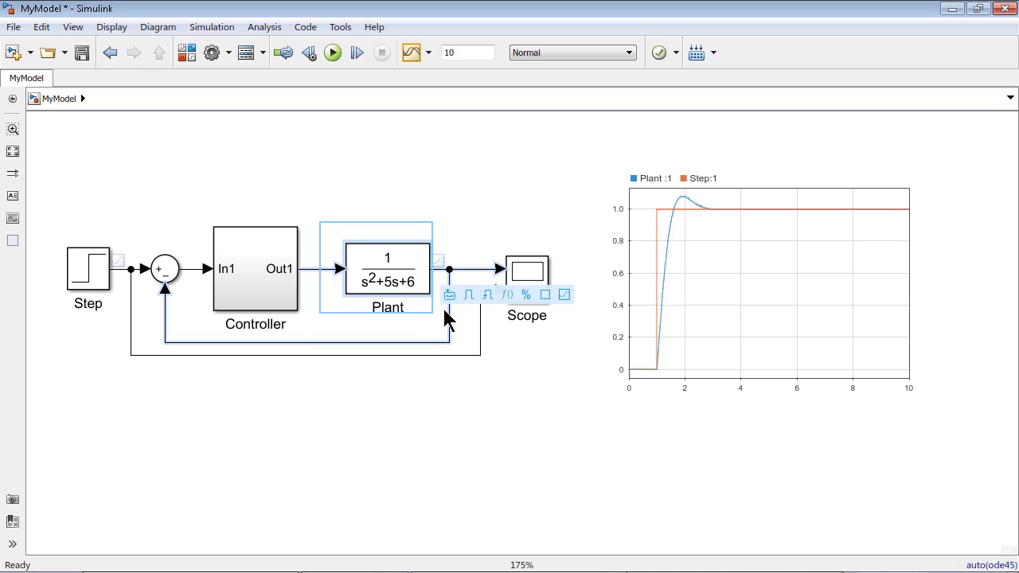
click(448, 295)
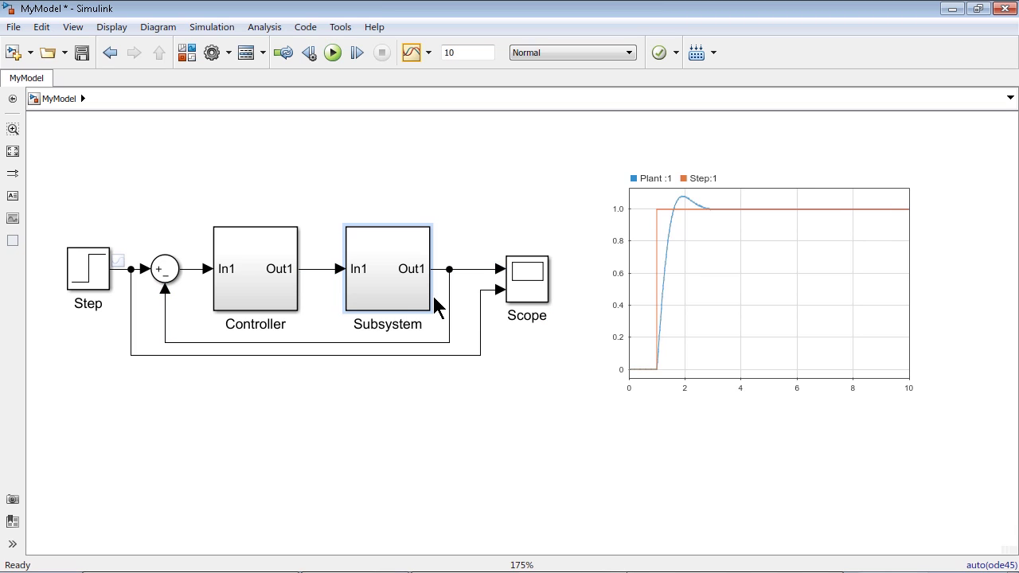
click(374, 291)
double_click(374, 290)
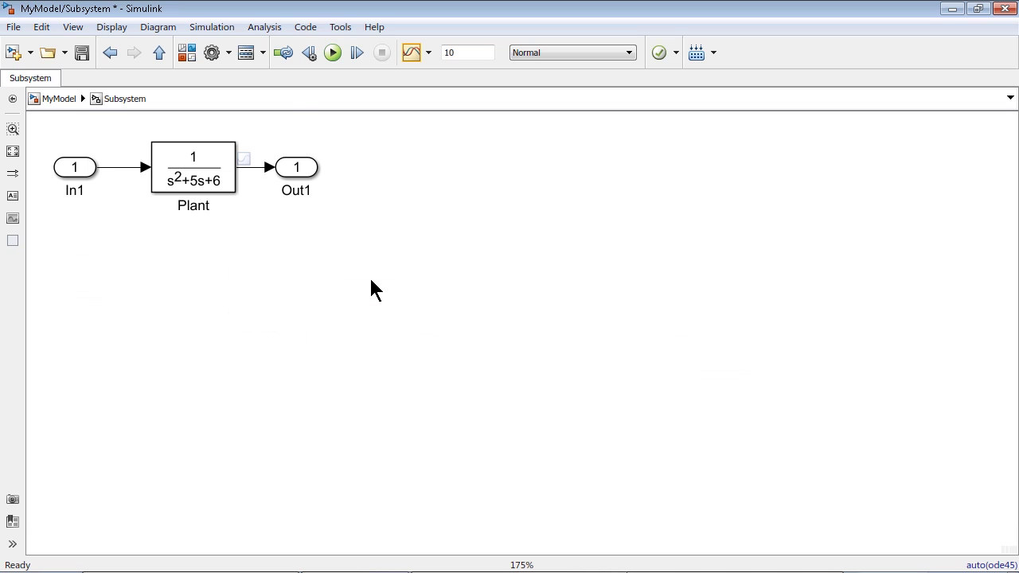
Back at MyModel's top level, rename the new subsystem to 'Plant'
click(160, 53)
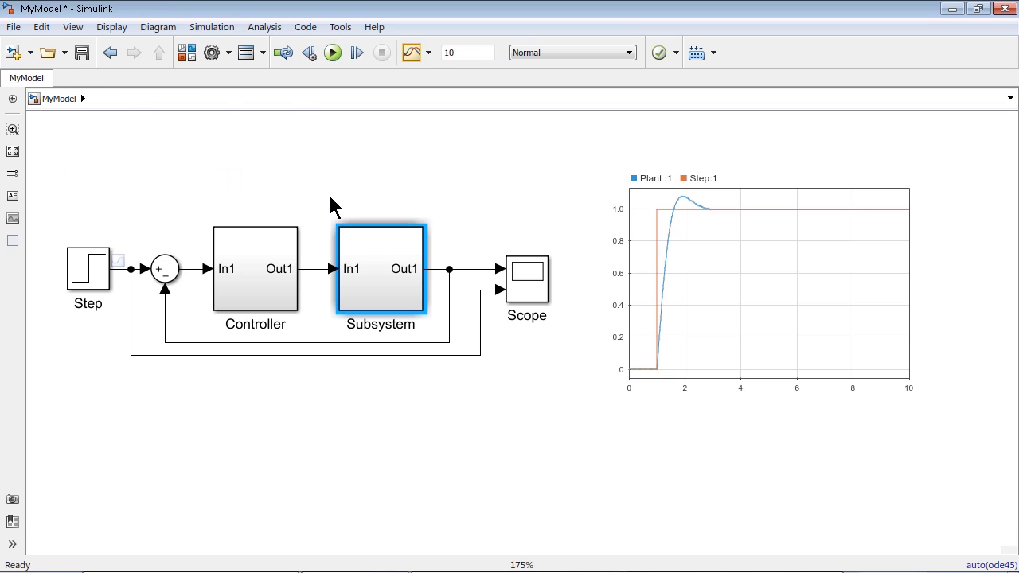
double_click(381, 324)
text(P)
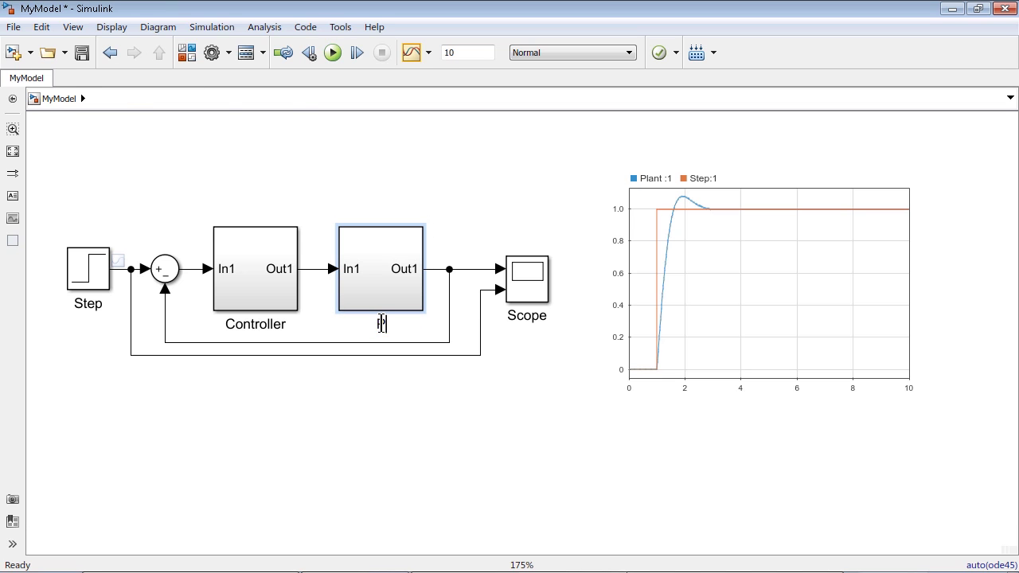
text(lant)
click(470, 213)
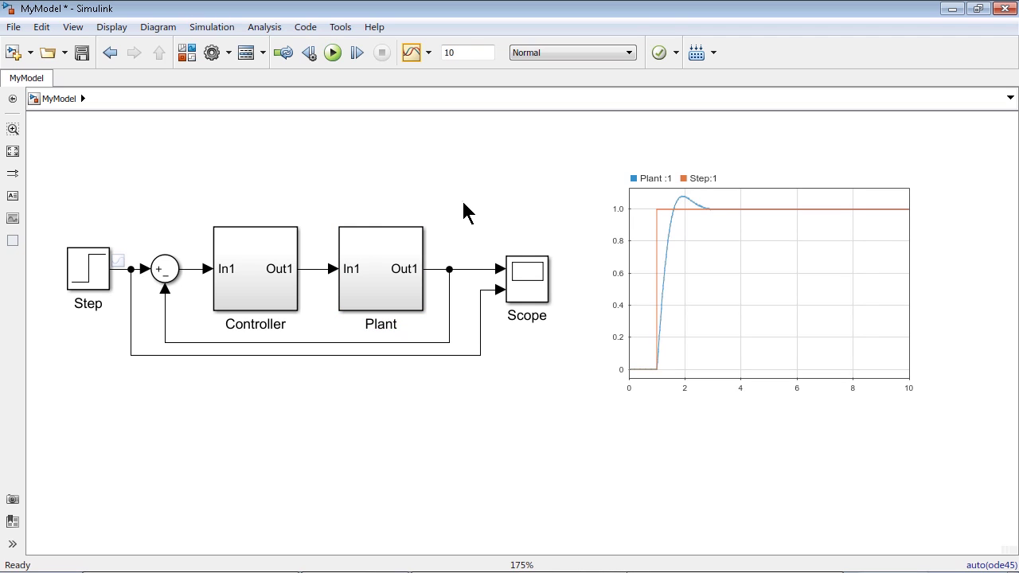
click(357, 292)
Select the Plant subsystem and open its right-click context menu
click(375, 300)
right_click(375, 300)
mouse_move(465, 229)
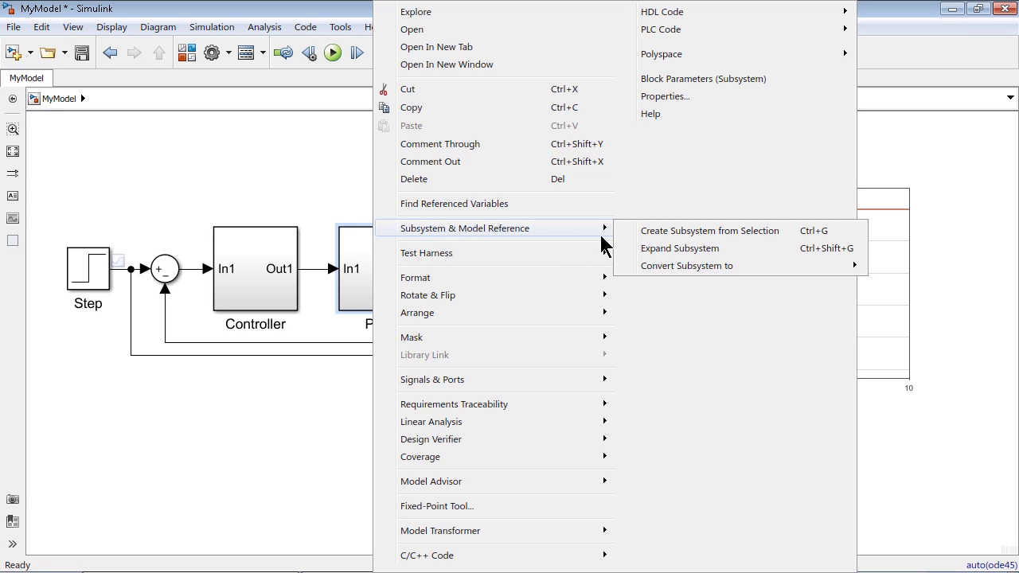
mouse_move(686, 266)
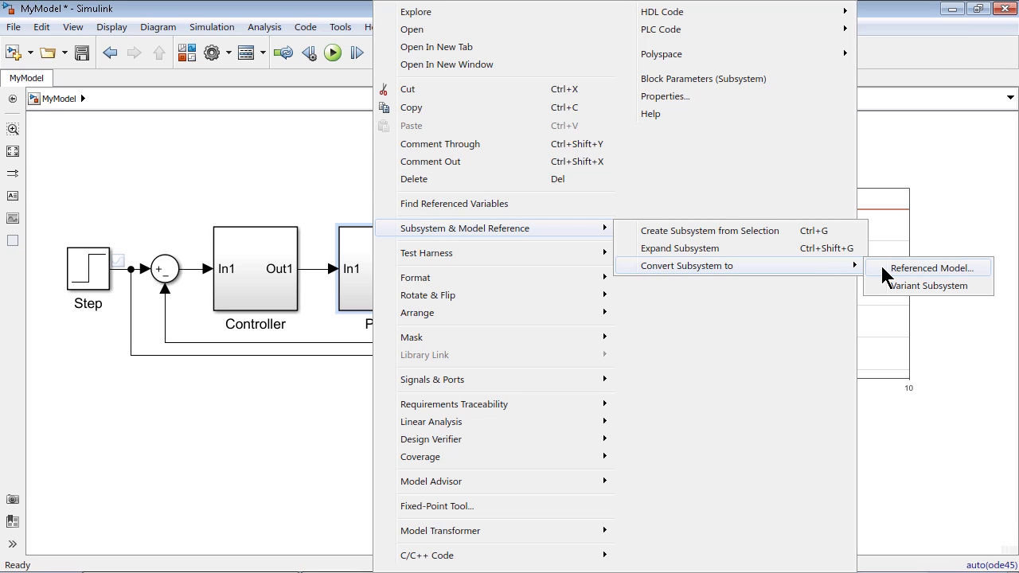
Launch Convert Subsystem to Referenced Model, opening the conversion advisor with new model name Plant
click(886, 271)
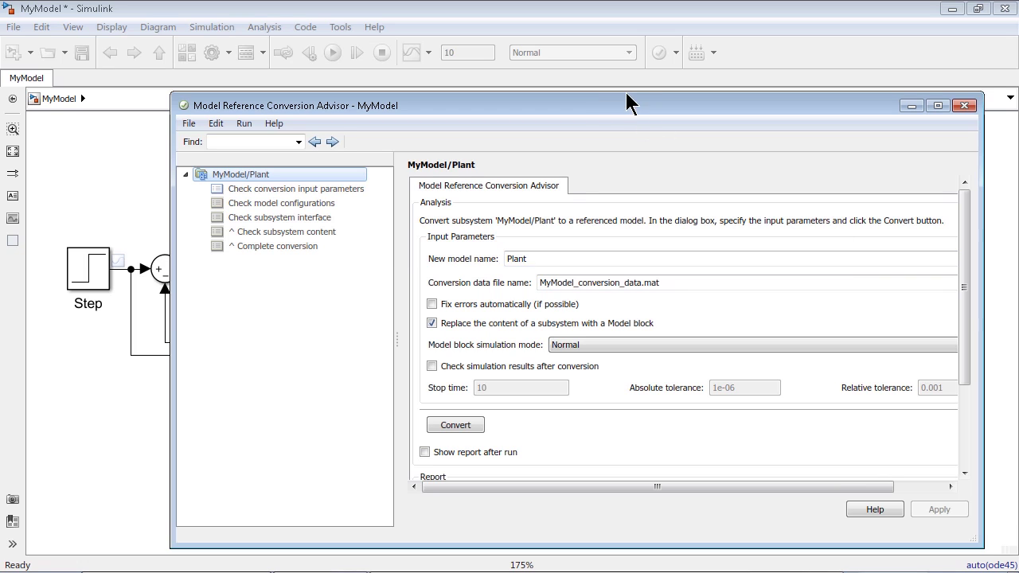
drag(633, 100, 606, 75)
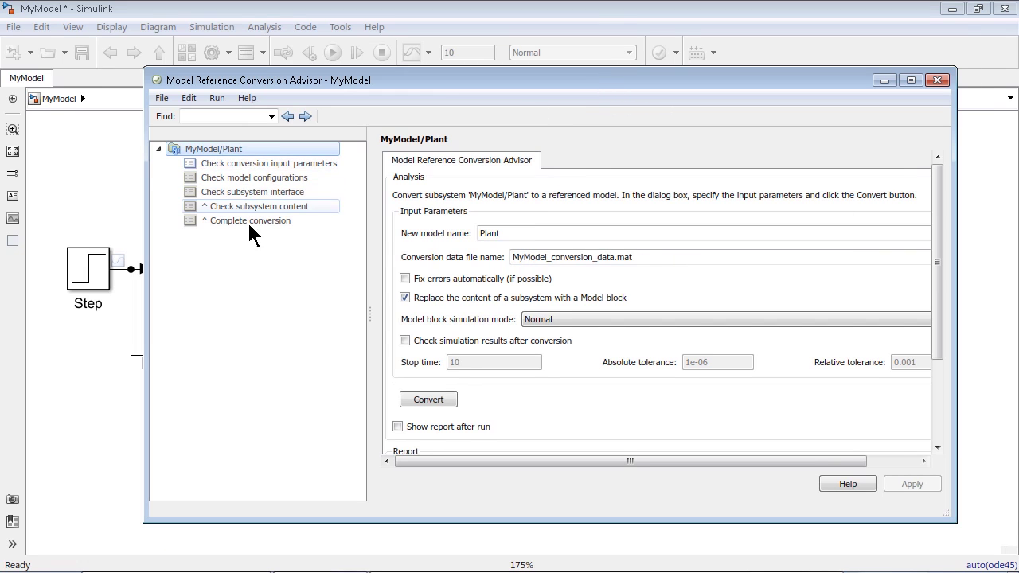
Run the conversion check and review the error about Plant being a virtual subsystem
click(423, 402)
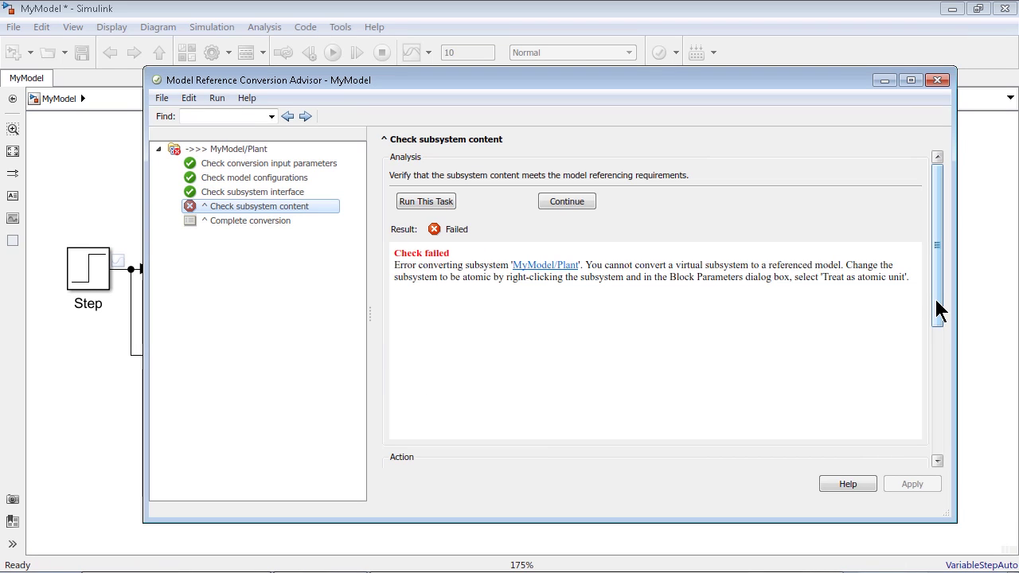
drag(937, 311, 939, 326)
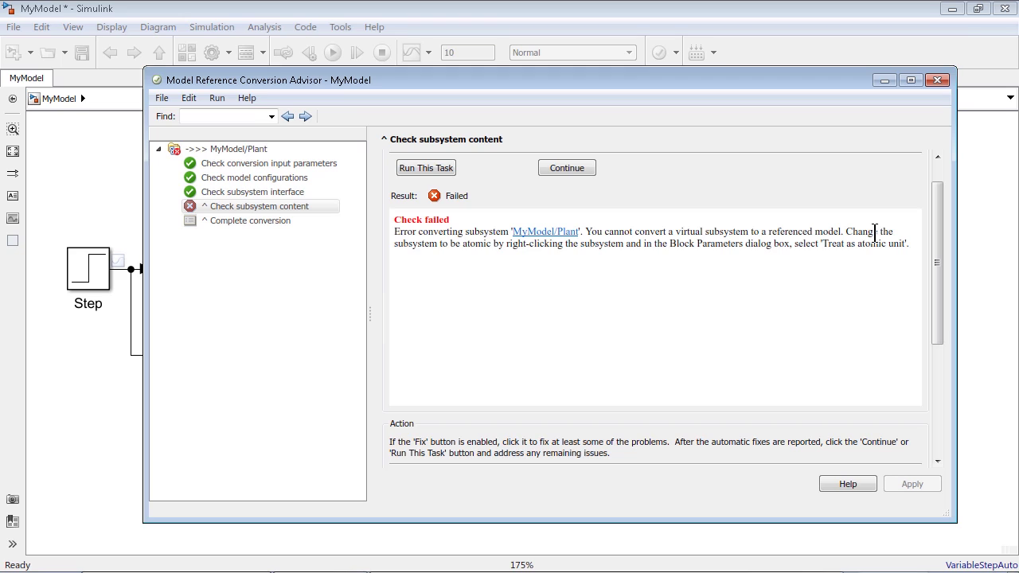
drag(822, 244, 905, 244)
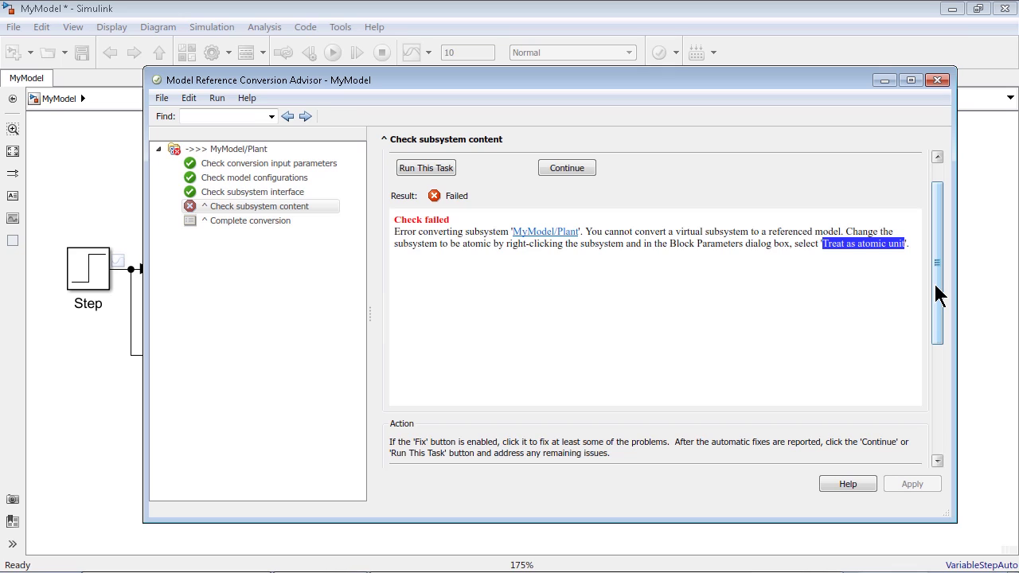
drag(675, 232, 744, 232)
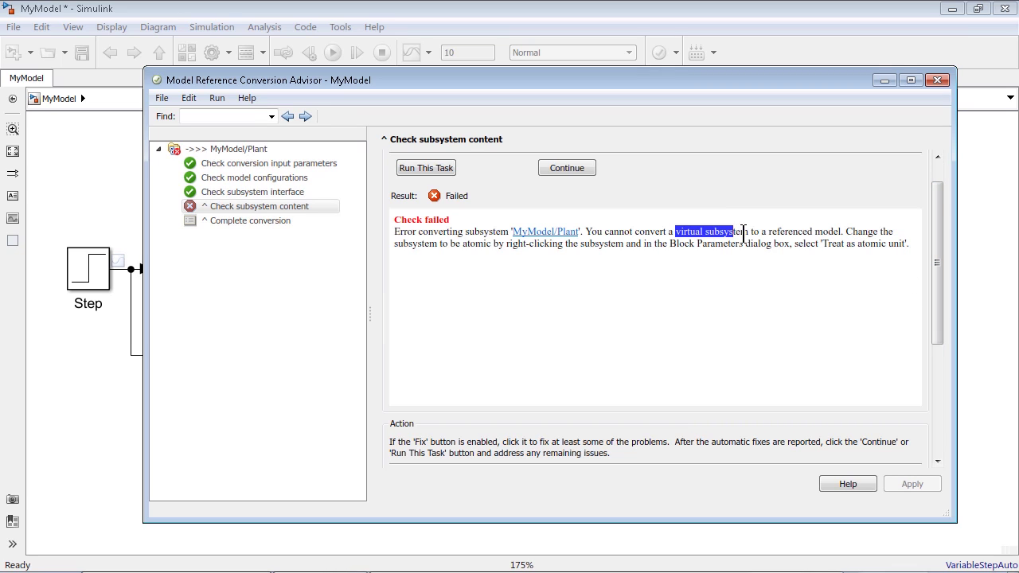
click(763, 276)
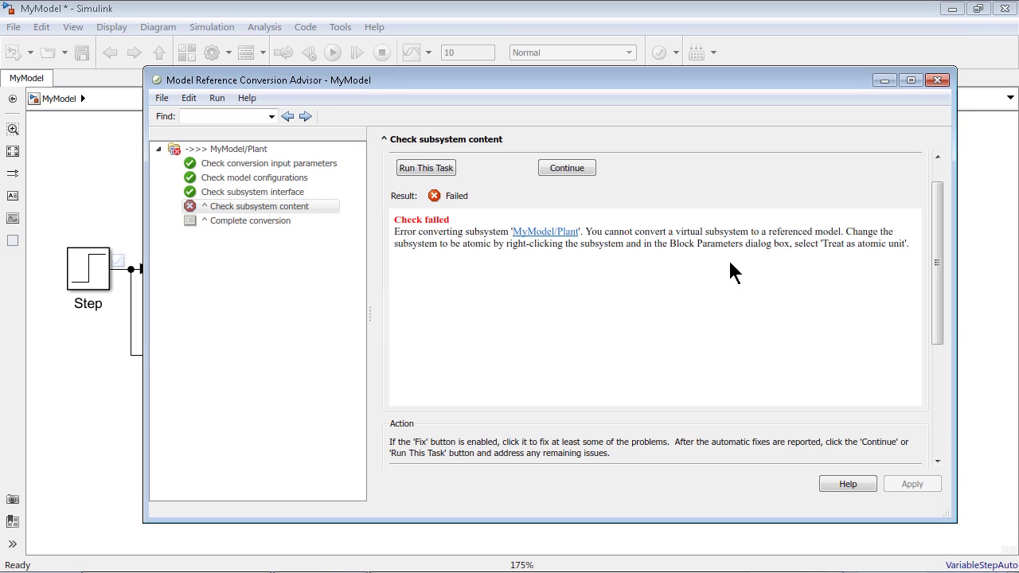
mouse_move(937, 276)
mouse_down()
mouse_move(937, 288)
mouse_move(926, 265)
mouse_move(937, 314)
mouse_up()
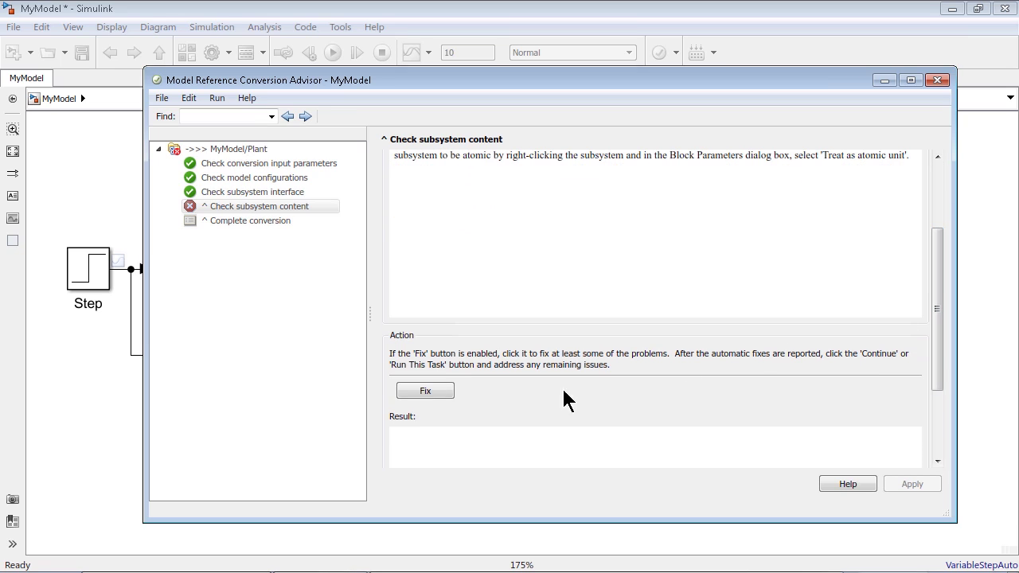
Apply the fix making Plant atomic and continue to complete the referenced-model conversion
click(449, 391)
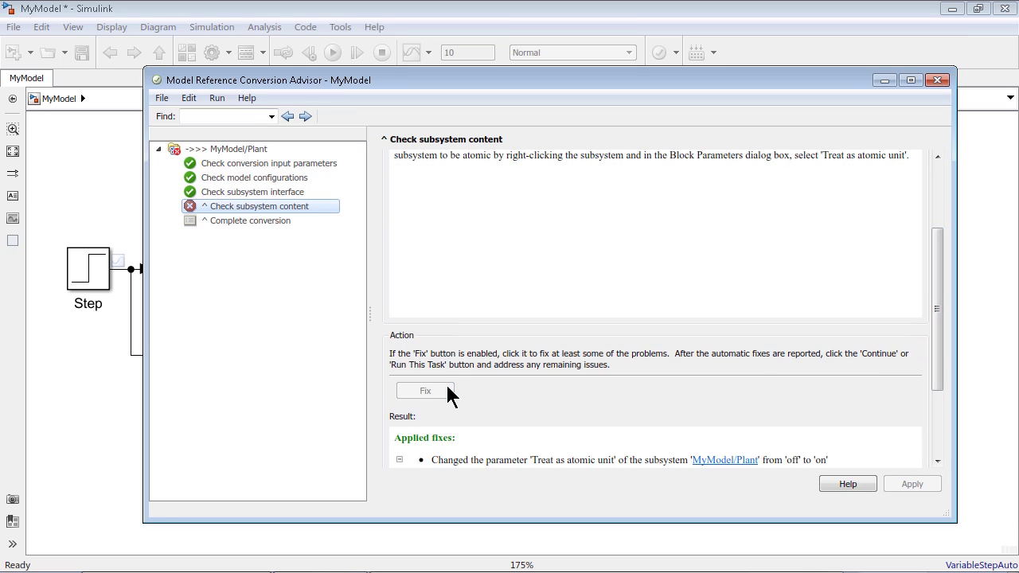
drag(937, 273, 939, 303)
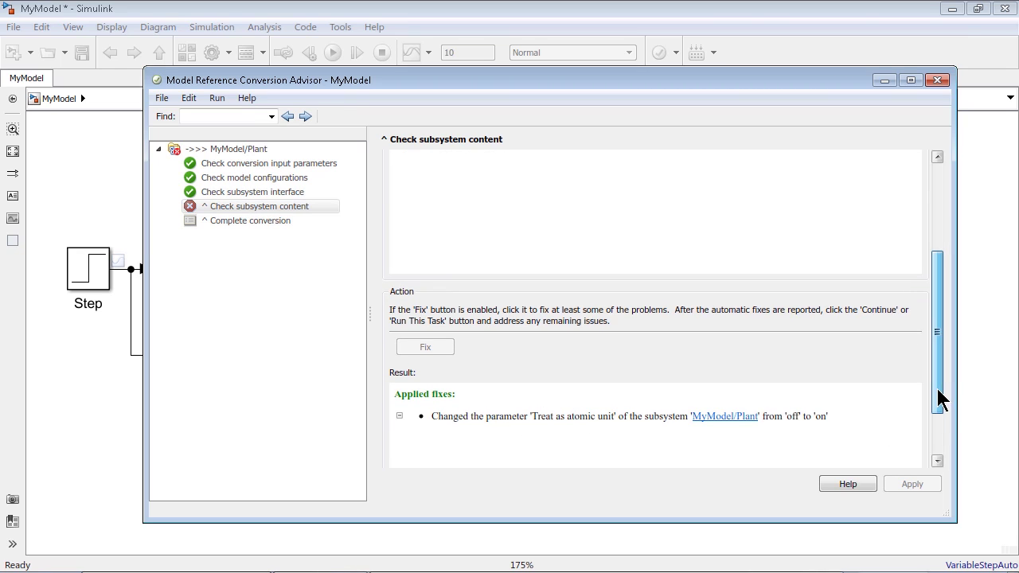
drag(936, 398, 937, 291)
click(554, 203)
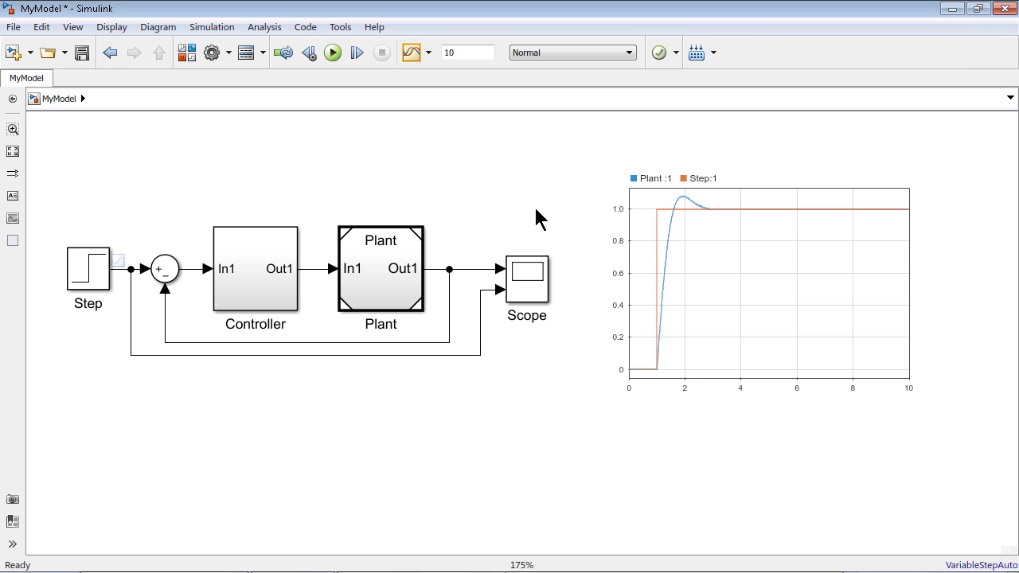
click(413, 299)
double_click(385, 262)
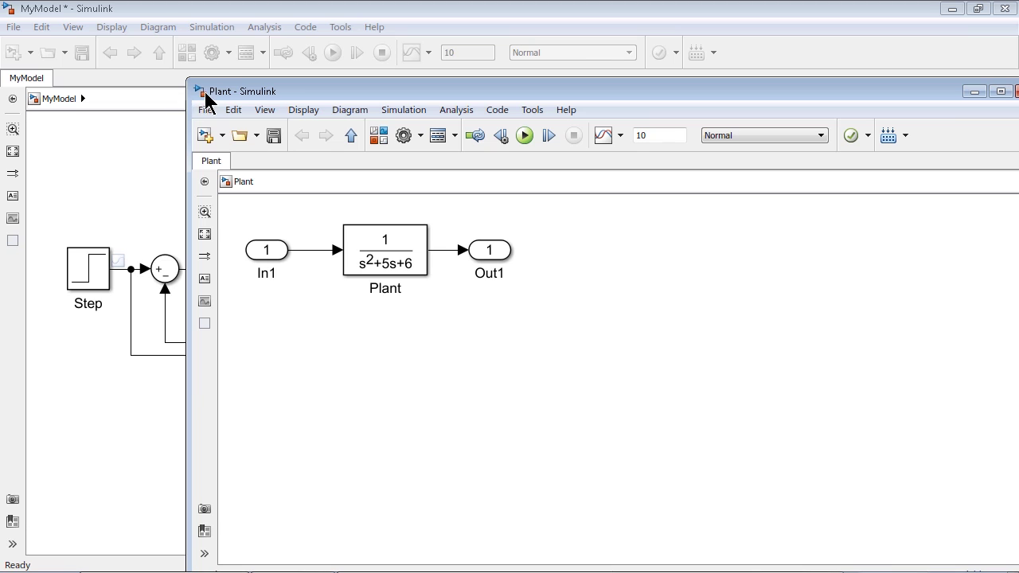
drag(543, 94, 426, 92)
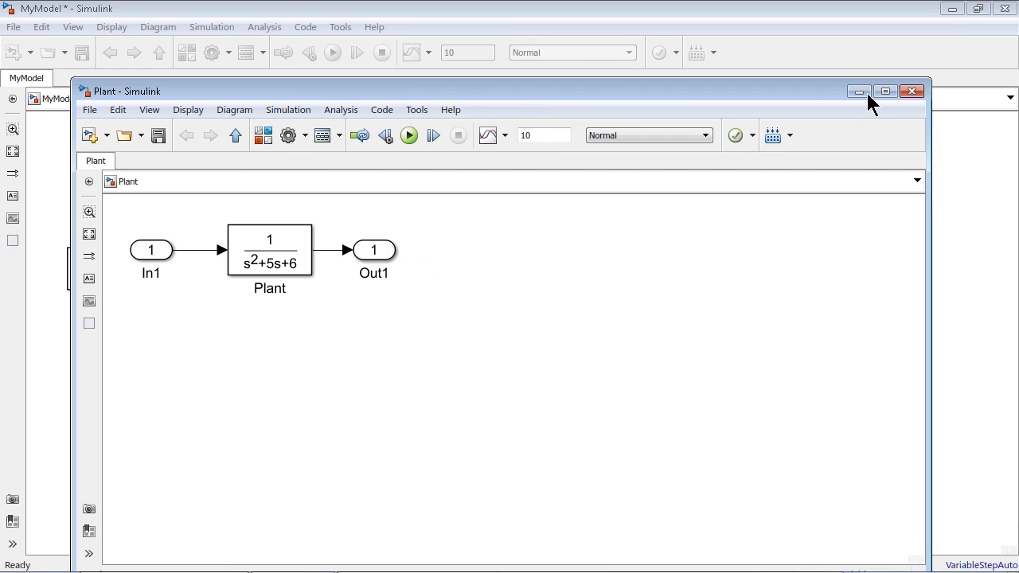
click(911, 91)
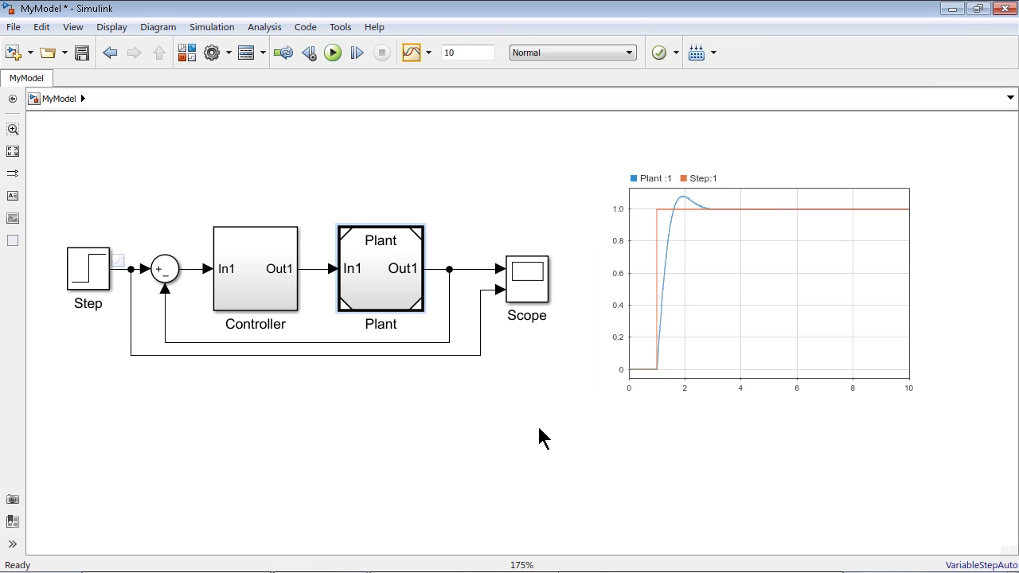
In the Simulink Project window, show All Files to see the new Plant.slx
click(557, 482)
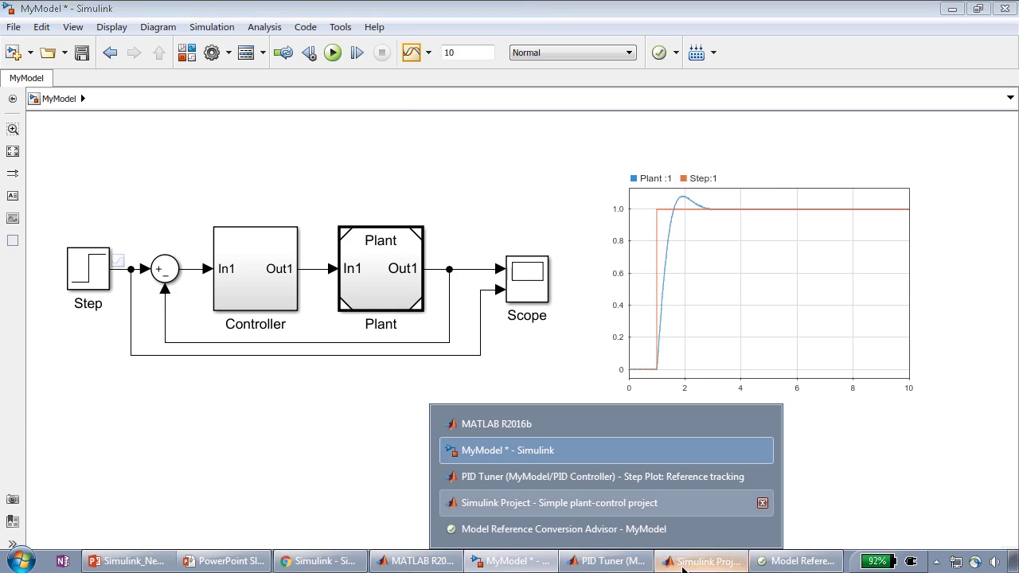
click(682, 562)
click(370, 125)
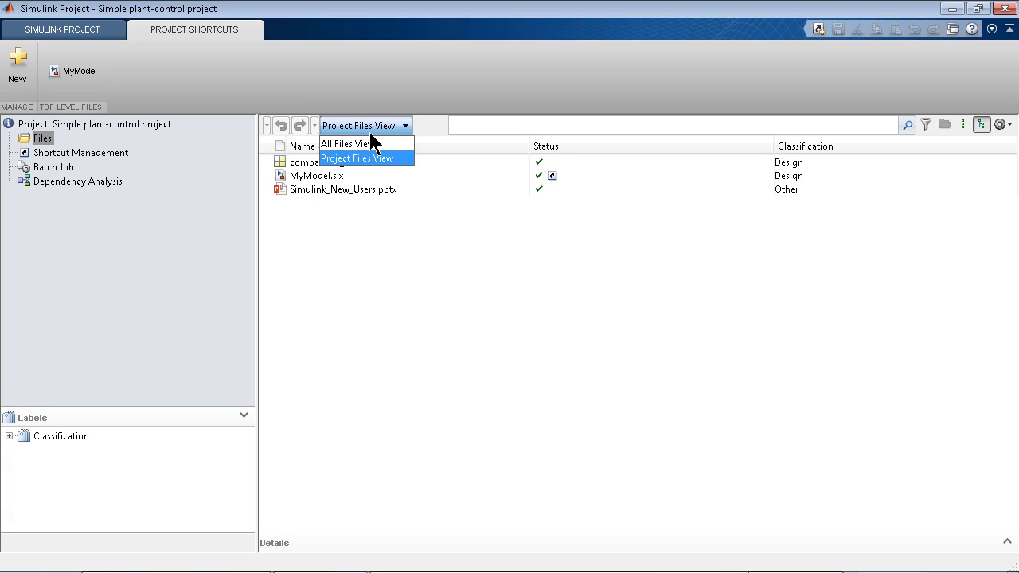
click(369, 140)
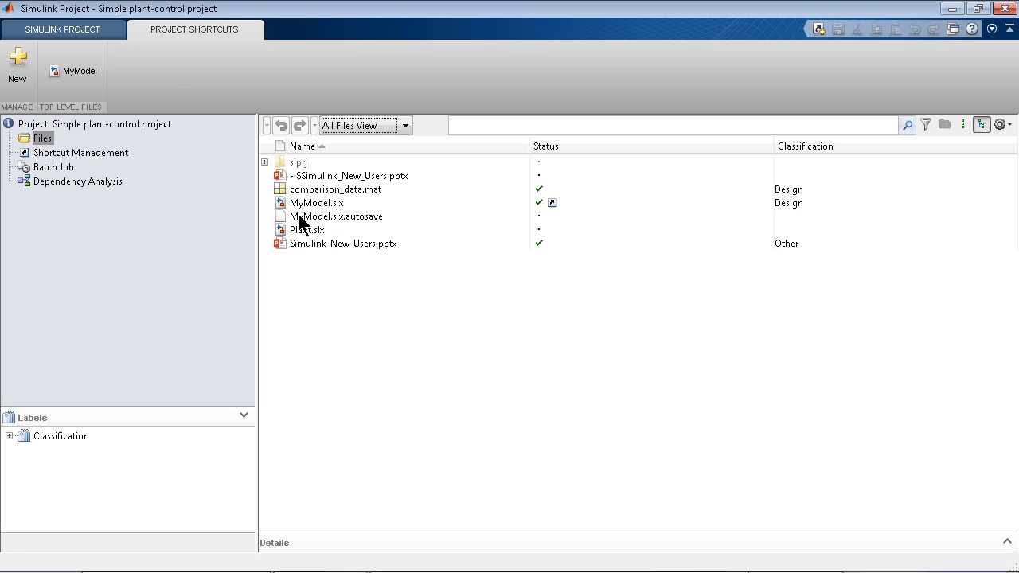
Restore the Project Files view and go to the Dependency Analysis page
click(371, 126)
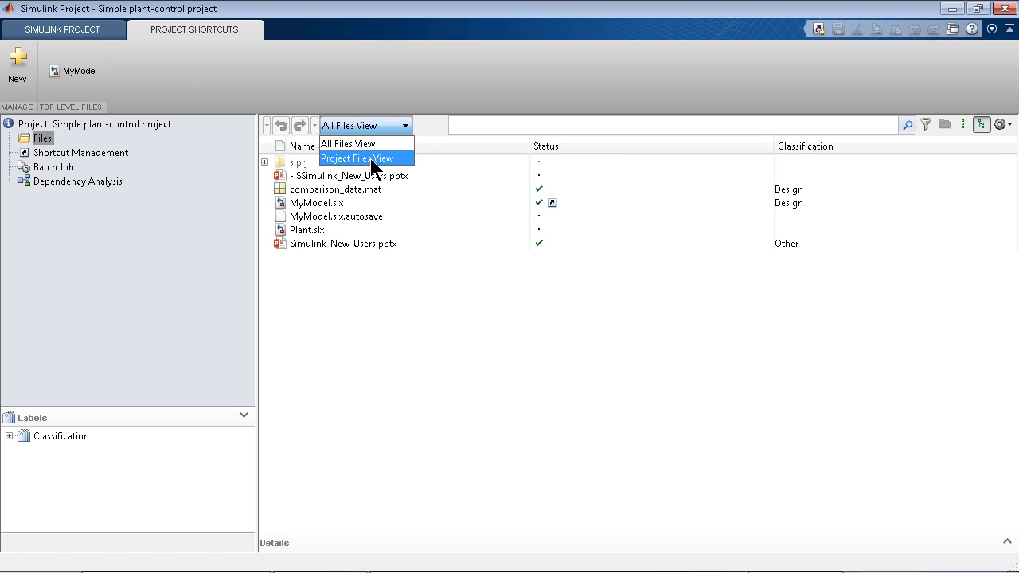
click(371, 158)
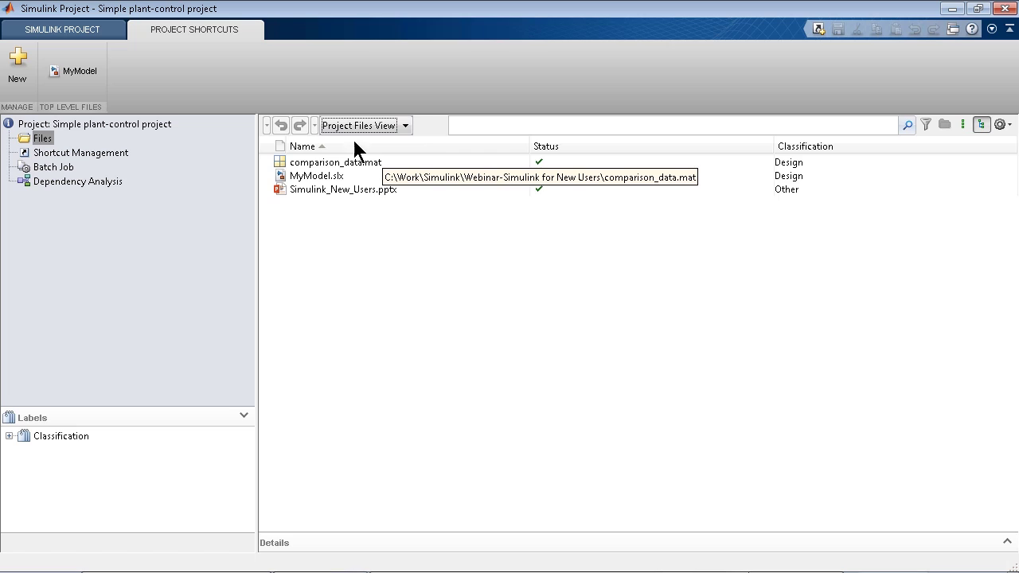
click(138, 219)
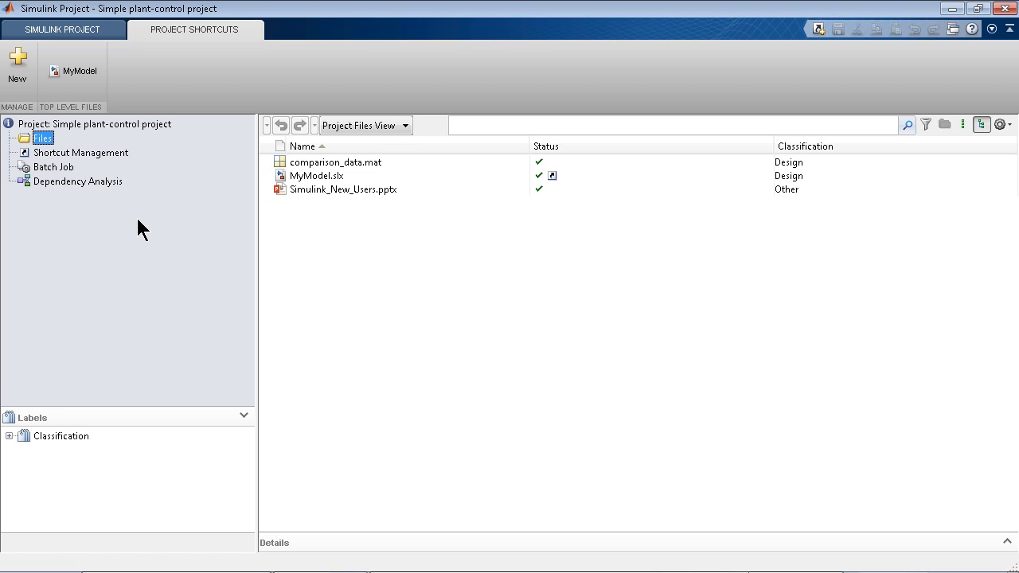
click(106, 182)
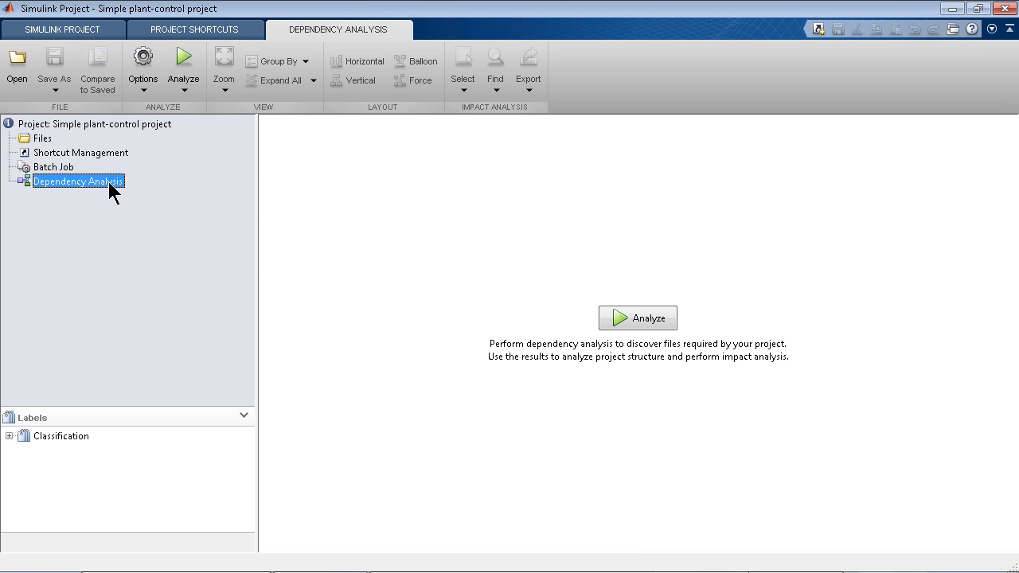
Analyze dependencies, save the modified MyModel.slx in Simulink, and rerun the analysis
click(636, 321)
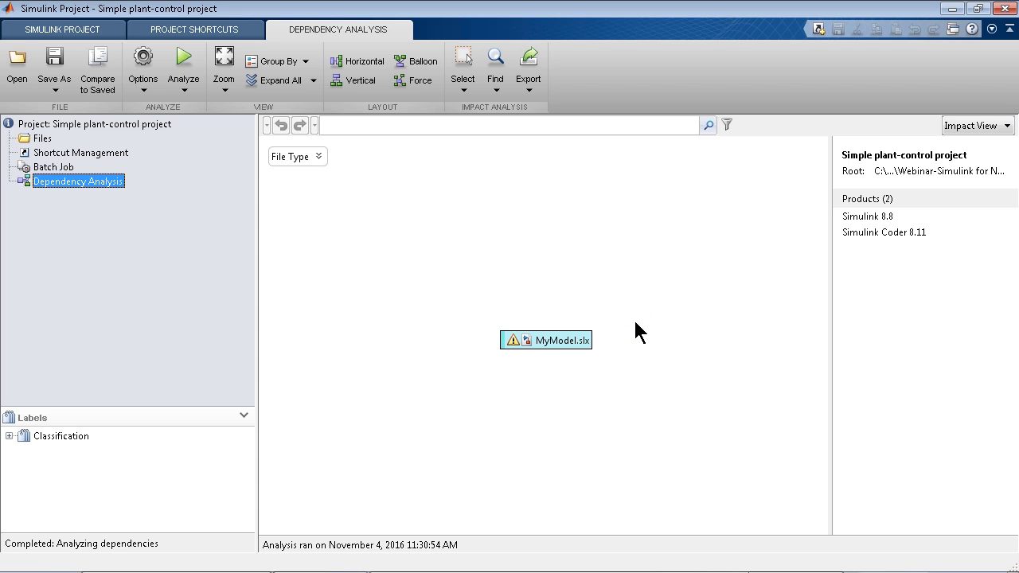
click(517, 340)
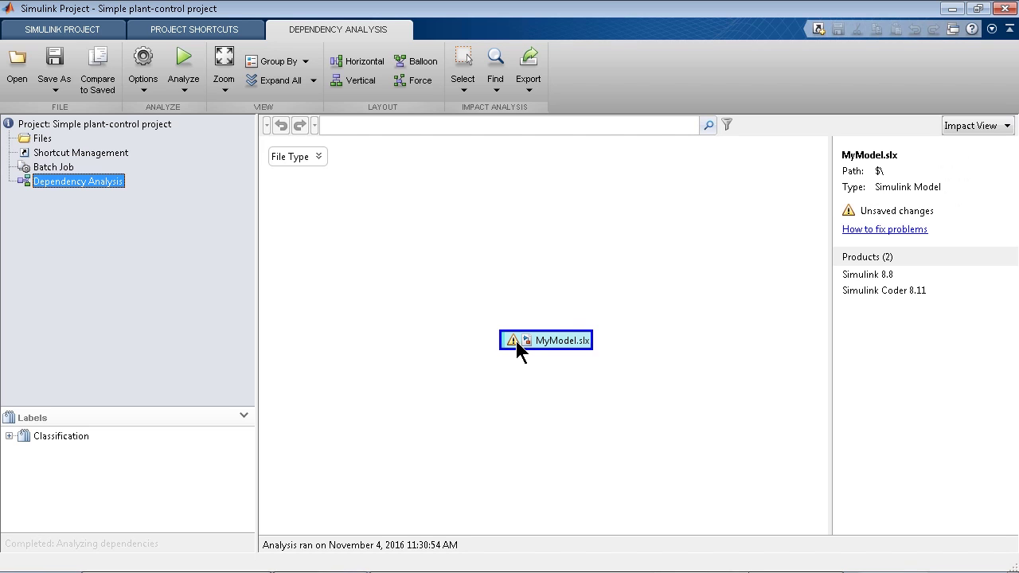
mouse_move(587, 570)
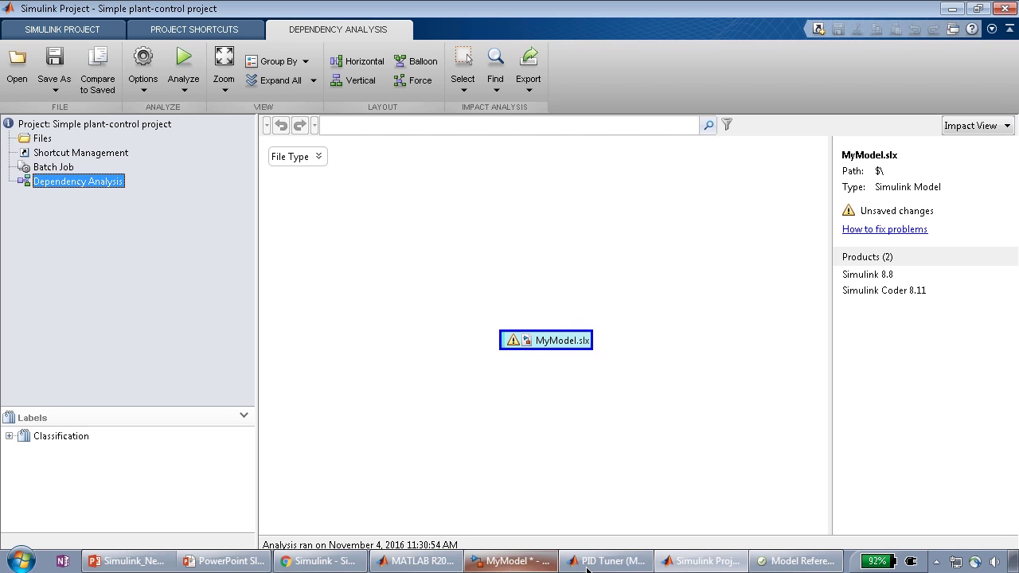
click(510, 561)
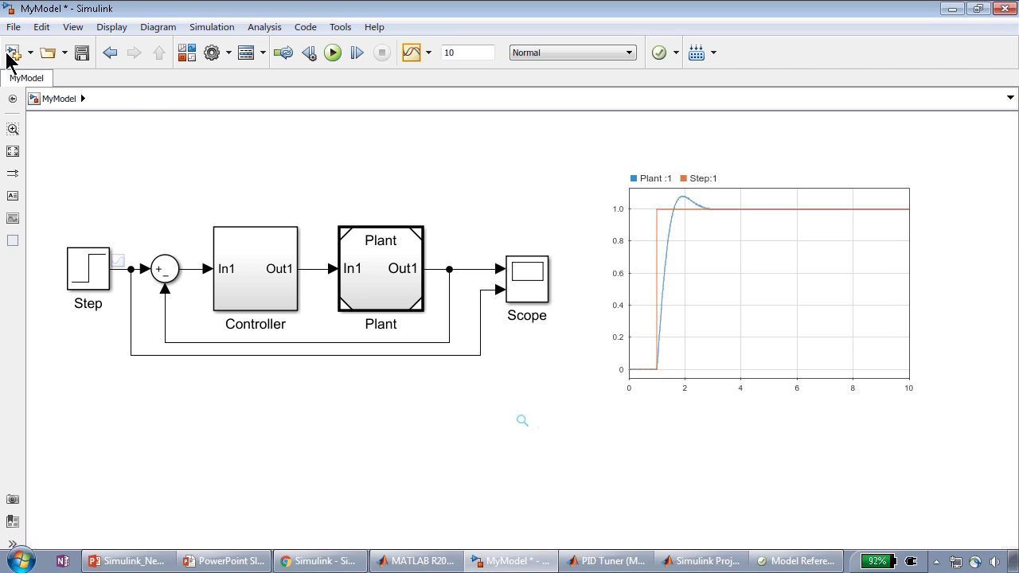
click(84, 52)
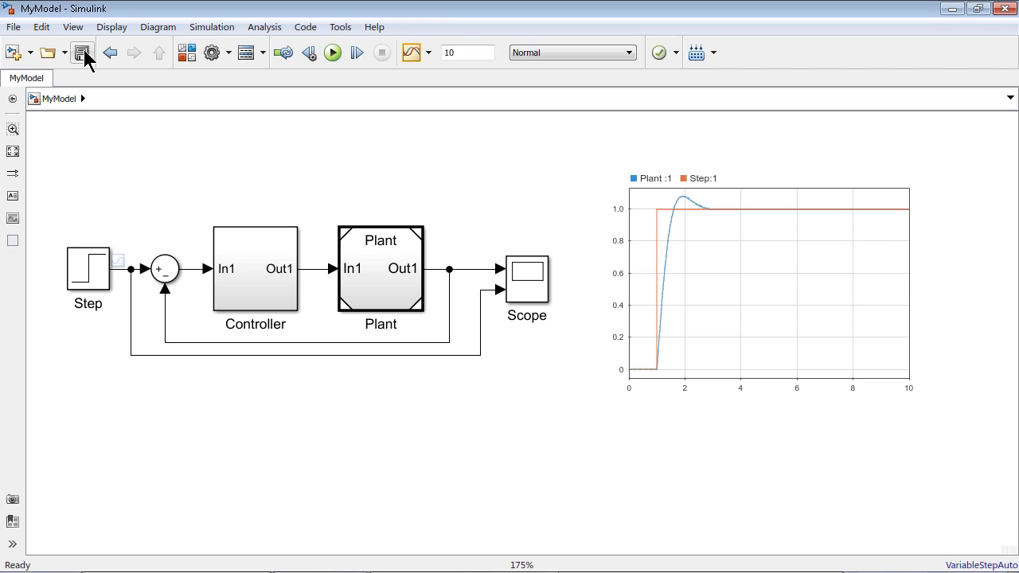
key(alt+Tab)
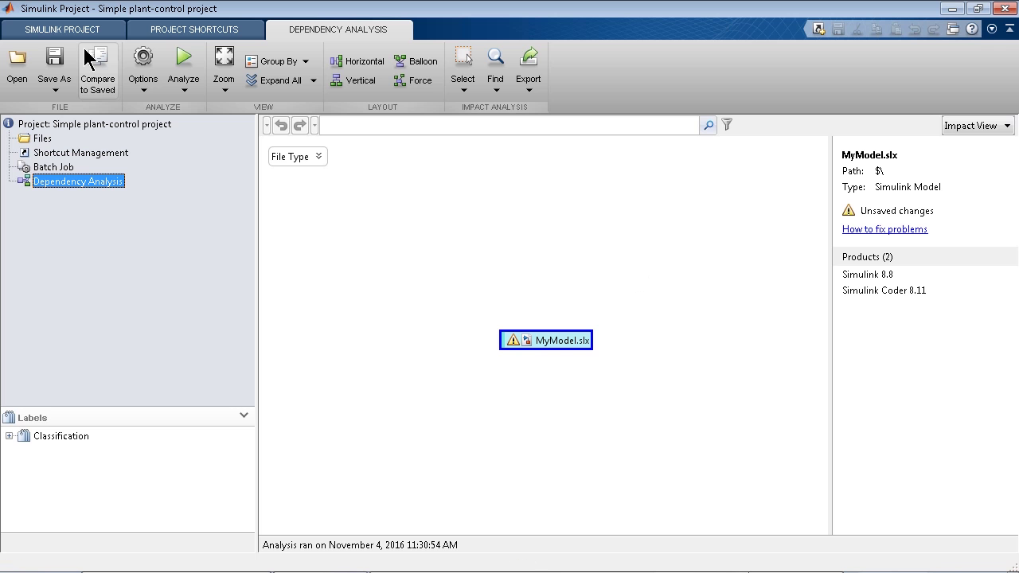
click(185, 61)
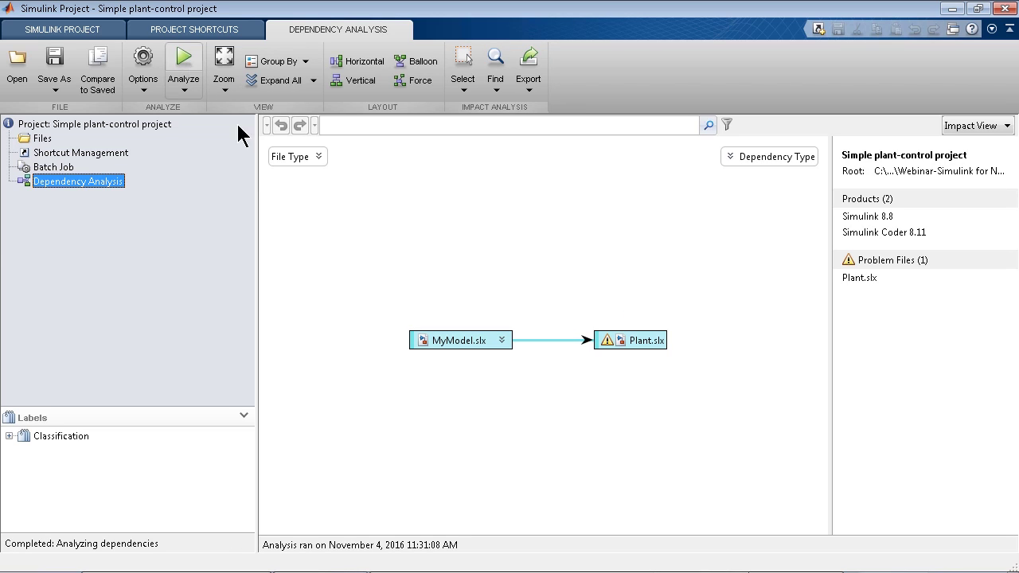
Select the Plant.slx node in the dependency graph and add it to the project
click(609, 350)
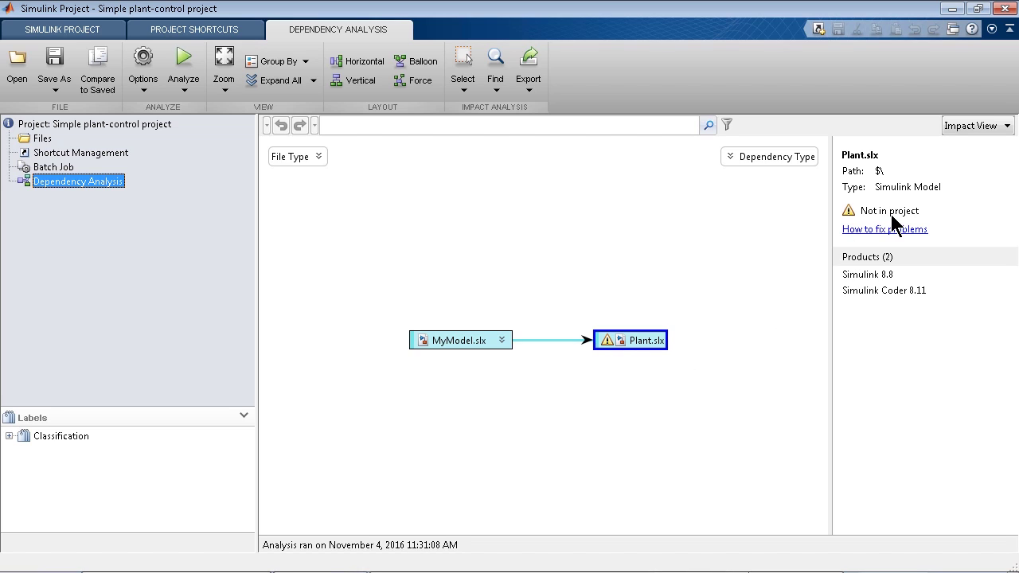
right_click(654, 348)
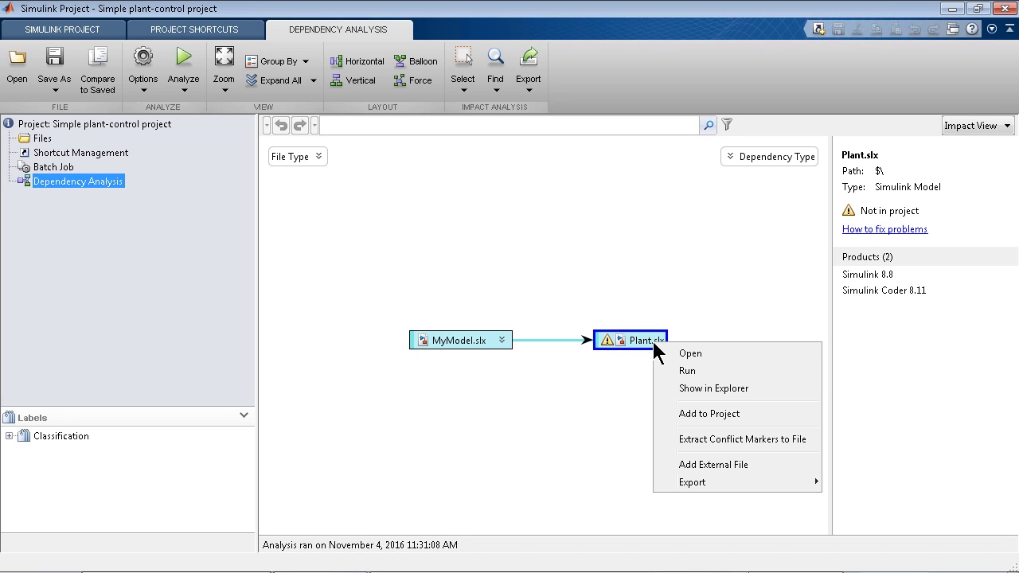
click(688, 409)
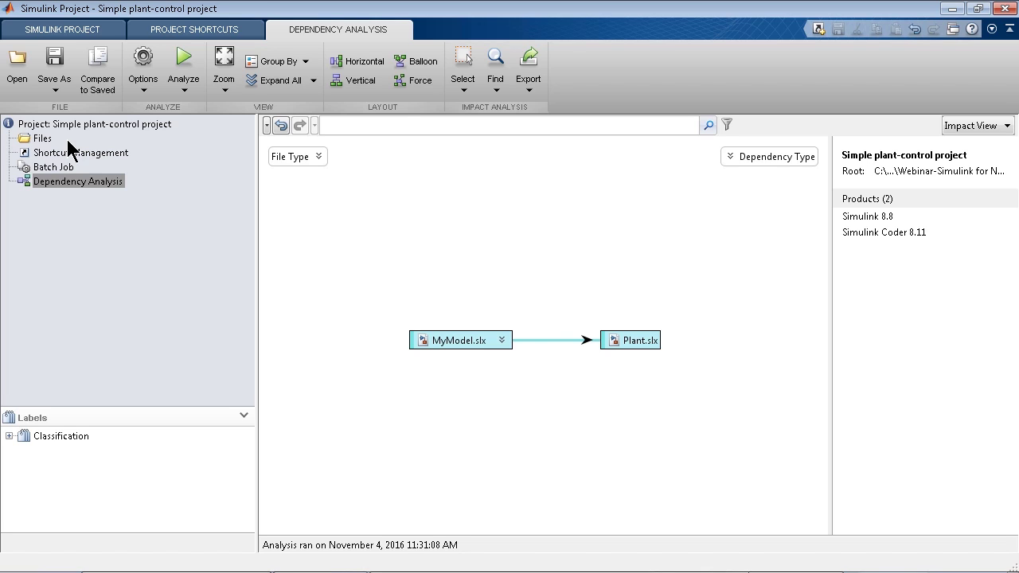
Display the project Files list, confirming Plant.slx alongside MyModel.slx, and briefly check the Share options
click(68, 141)
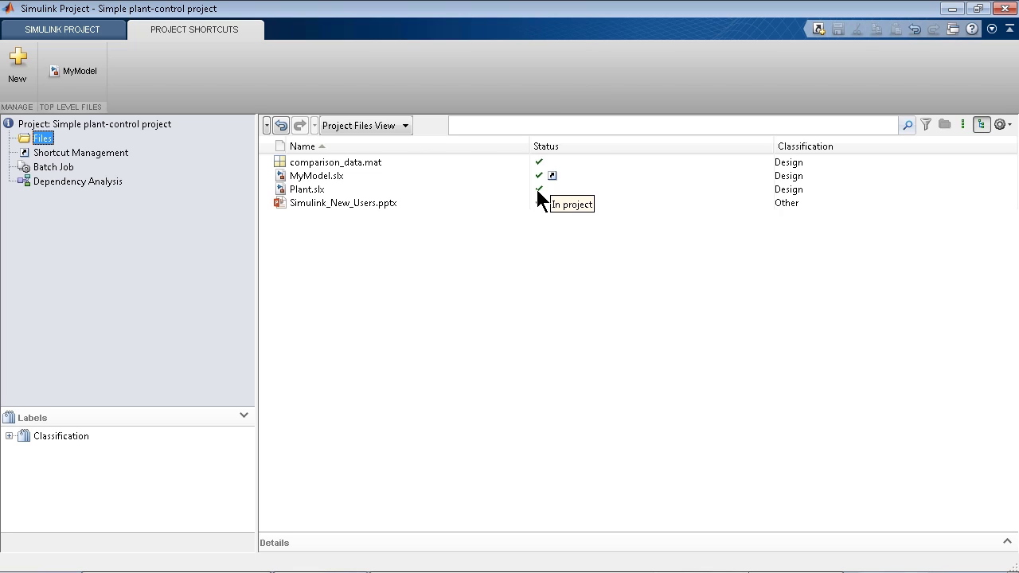
click(83, 33)
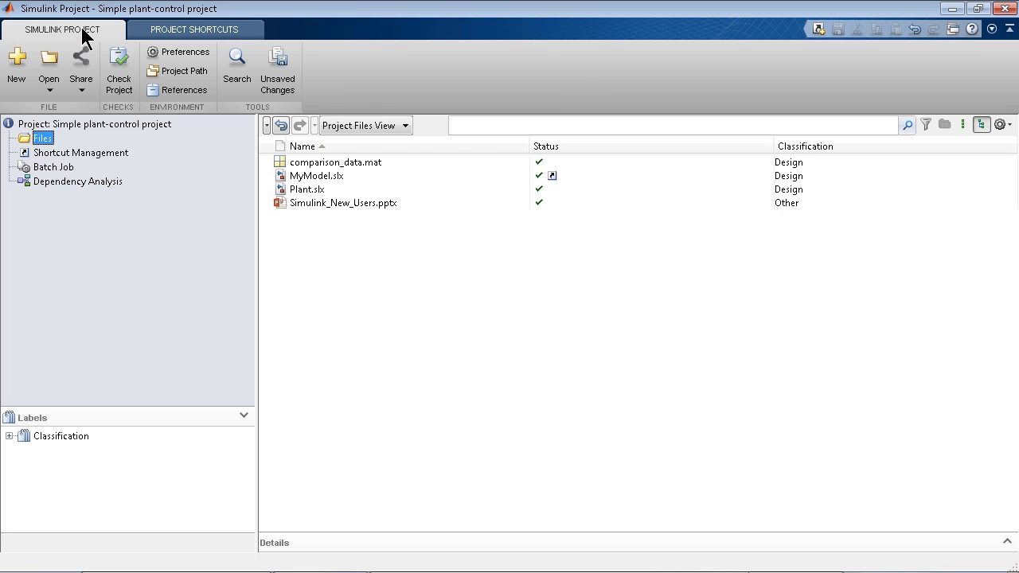
click(81, 88)
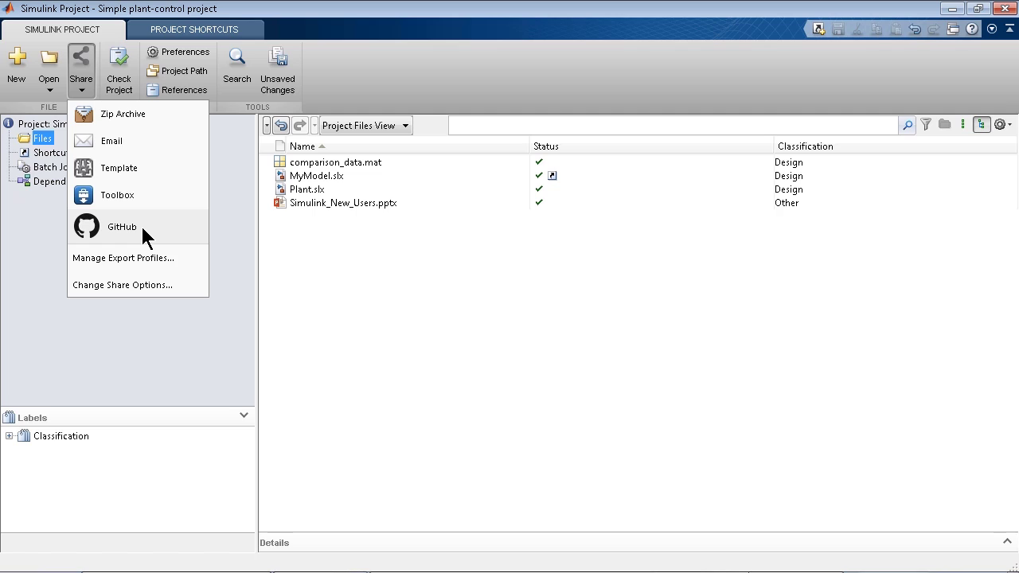
click(402, 290)
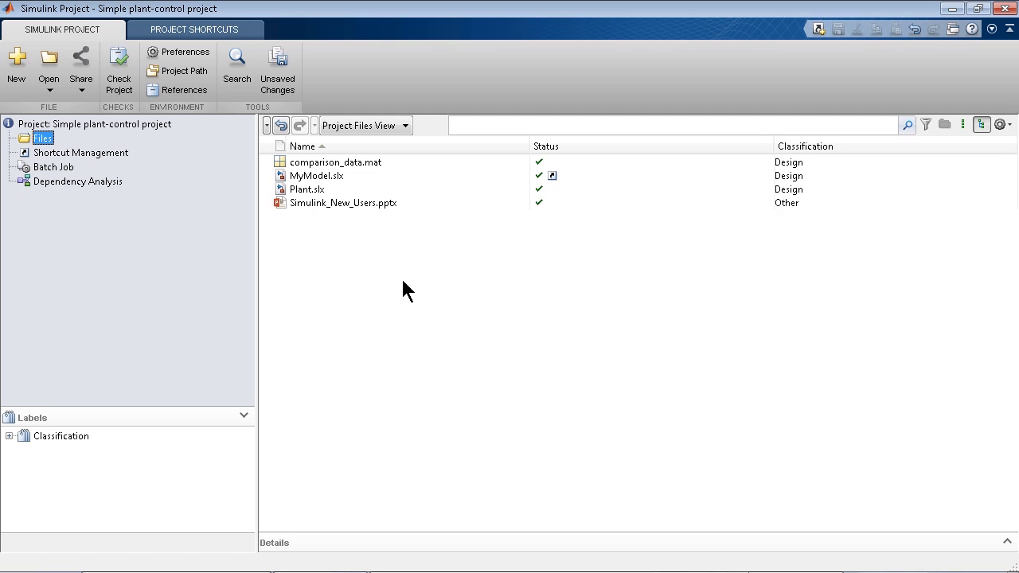